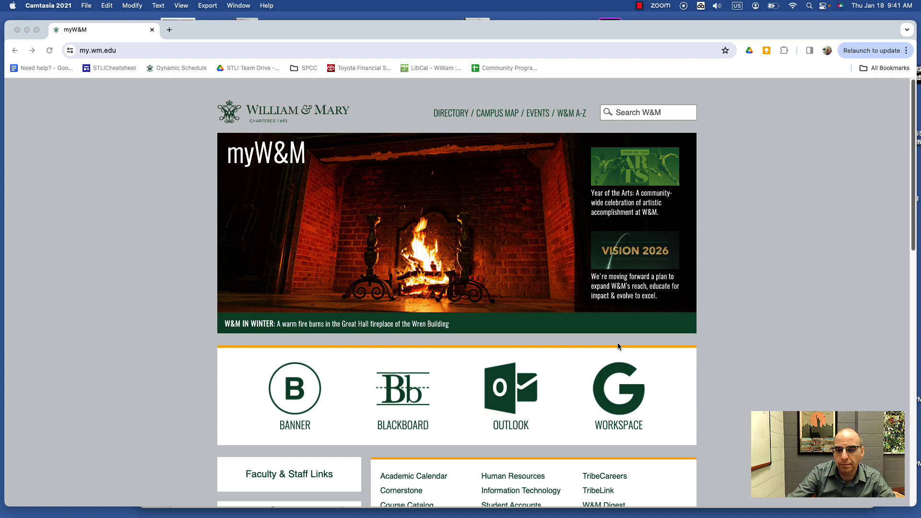
# Open Google Drive's Home page from the WORKSPACE tile in the myW&M portal
pyautogui.click(660, 420)
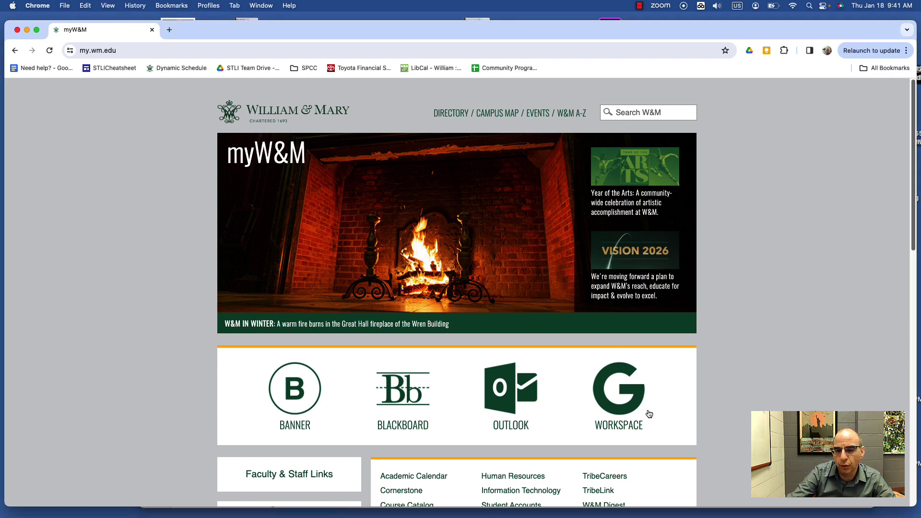
pyautogui.click(619, 413)
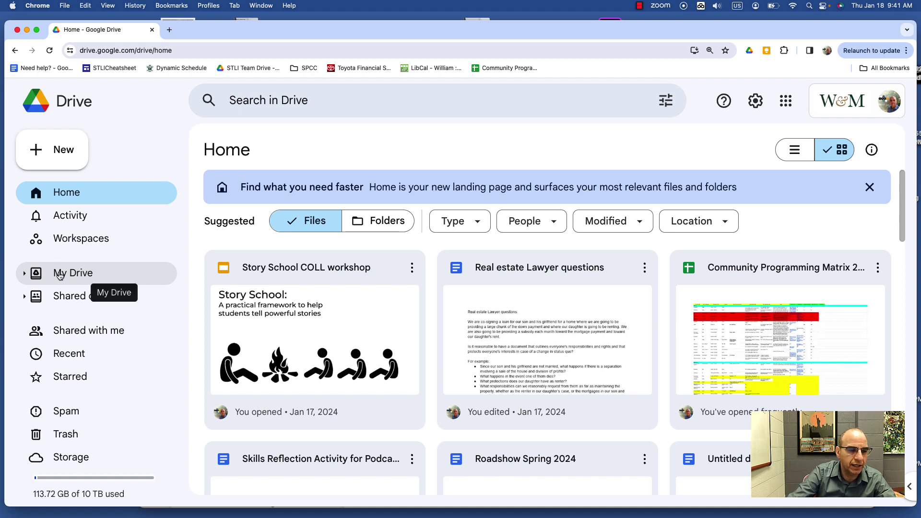
# In My Drive, make a new folder called 'ENGLISH 201'
pyautogui.click(59, 275)
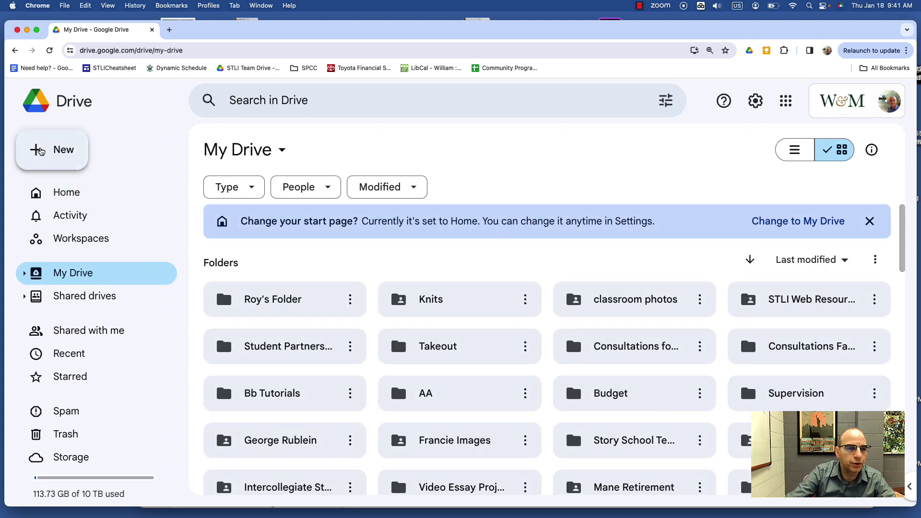
pyautogui.click(42, 150)
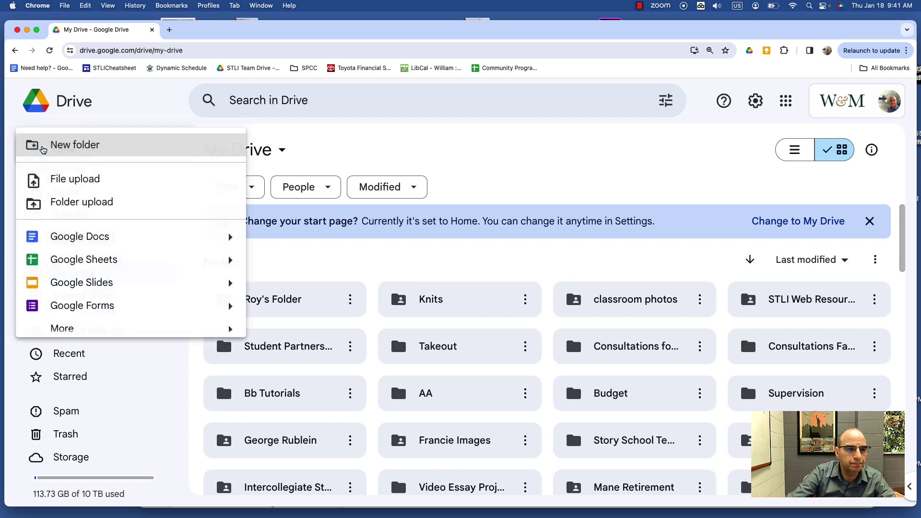
pyautogui.click(76, 149)
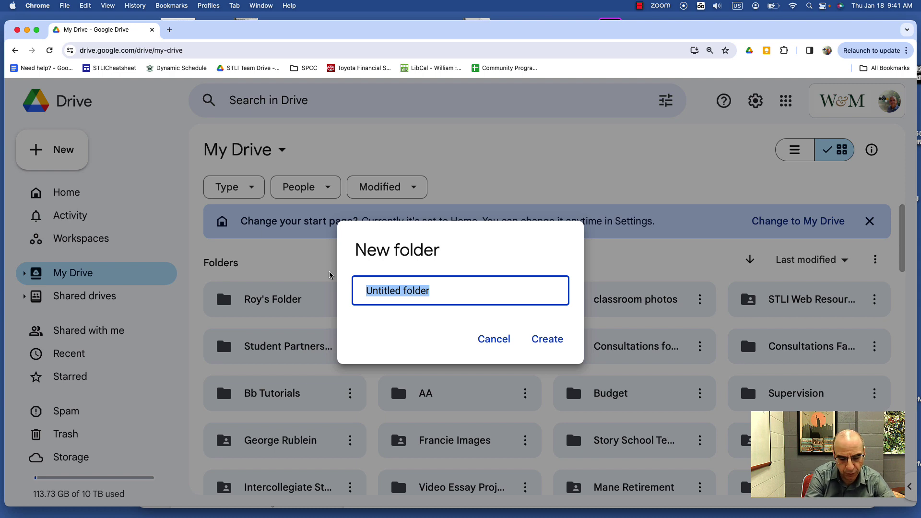
pyautogui.write('ENG')
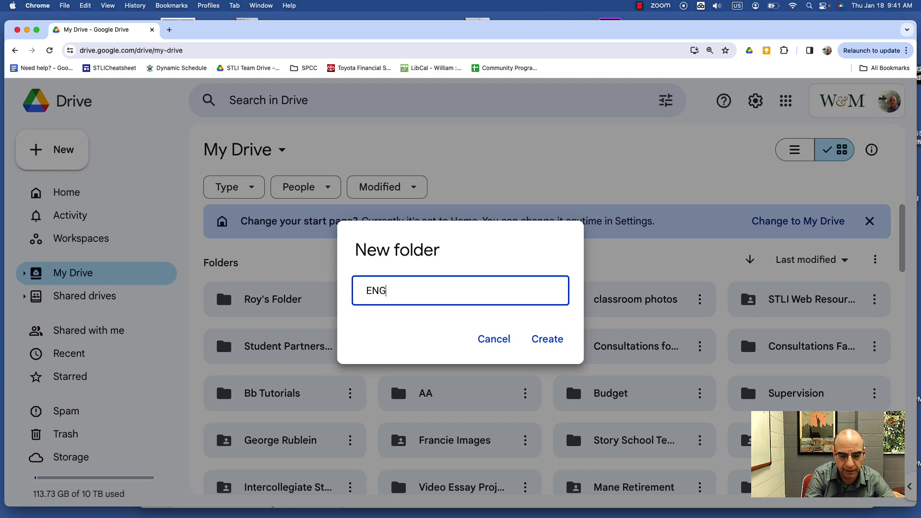
pyautogui.write('LISH 201')
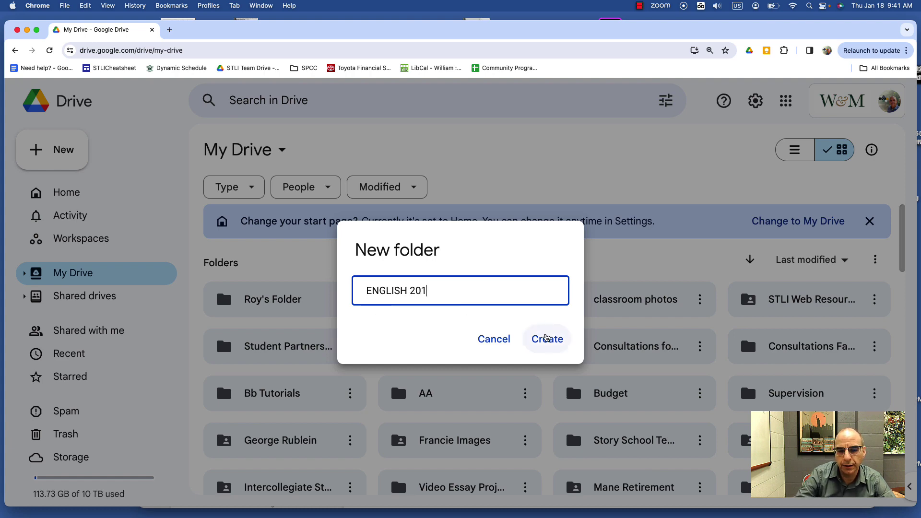
pyautogui.click(547, 339)
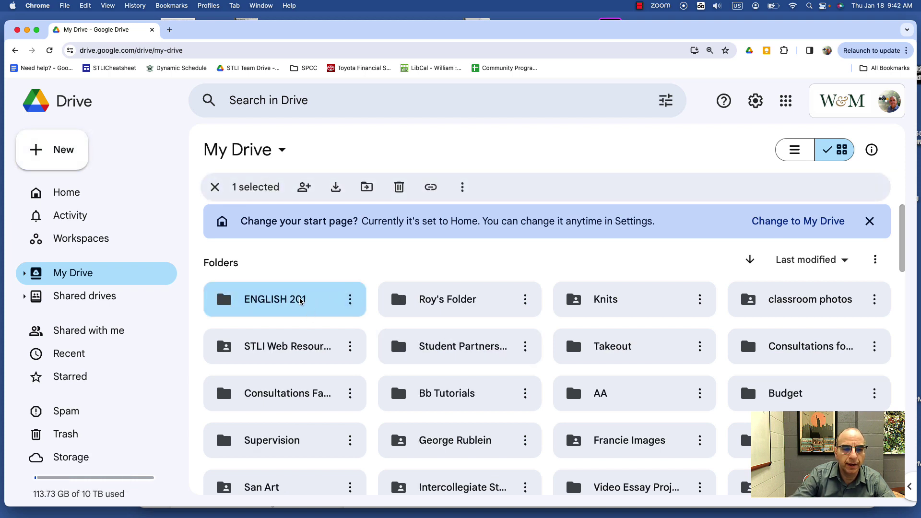
# Open the ENGLISH 201 folder and bring up its Share dialog
pyautogui.doubleClick(286, 301)
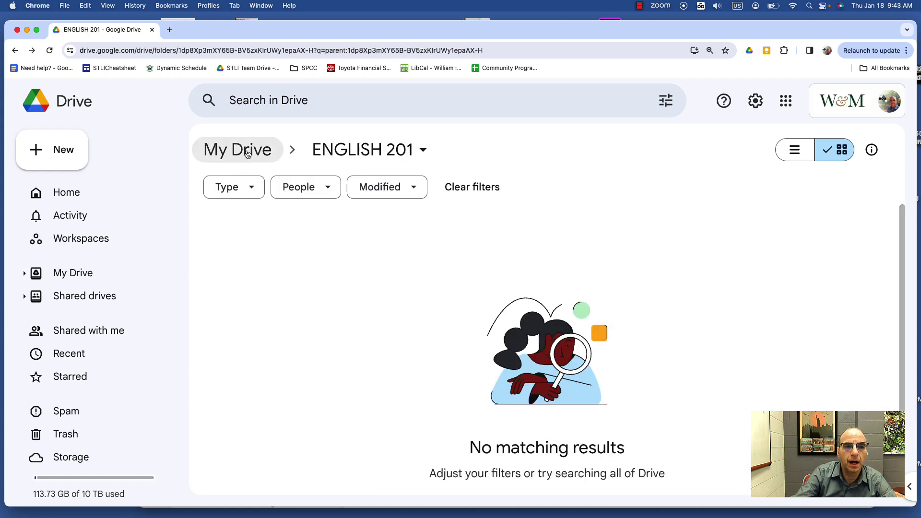
pyautogui.click(424, 151)
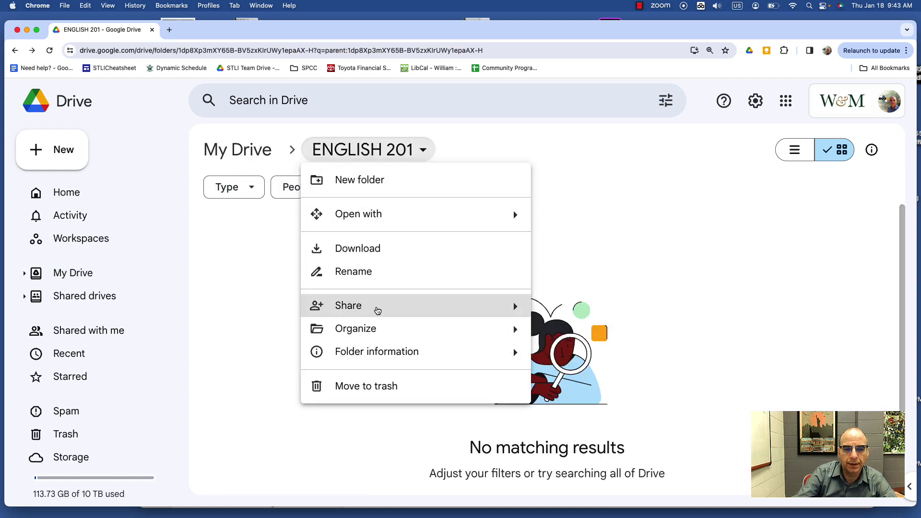
pyautogui.moveTo(462, 312)
pyautogui.click(568, 311)
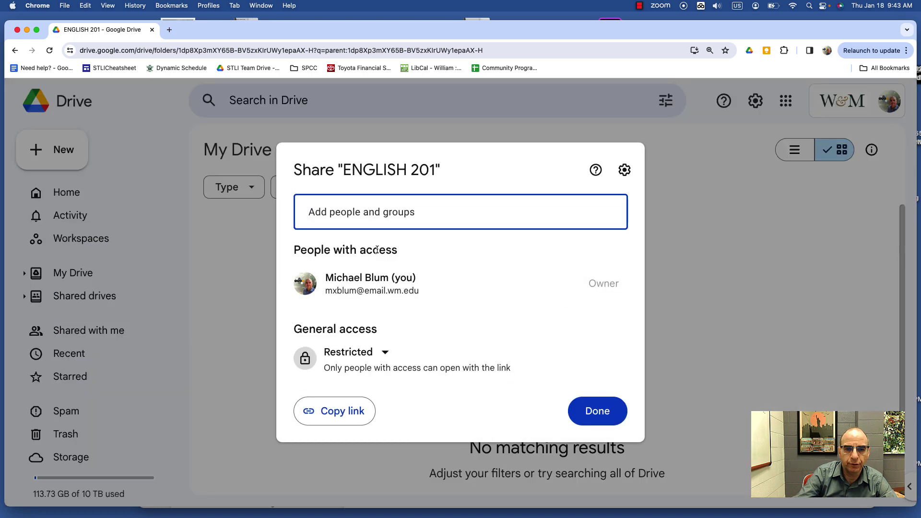
# Add the student's school e-mail as a recipient, replacing a mistyped name
pyautogui.click(372, 216)
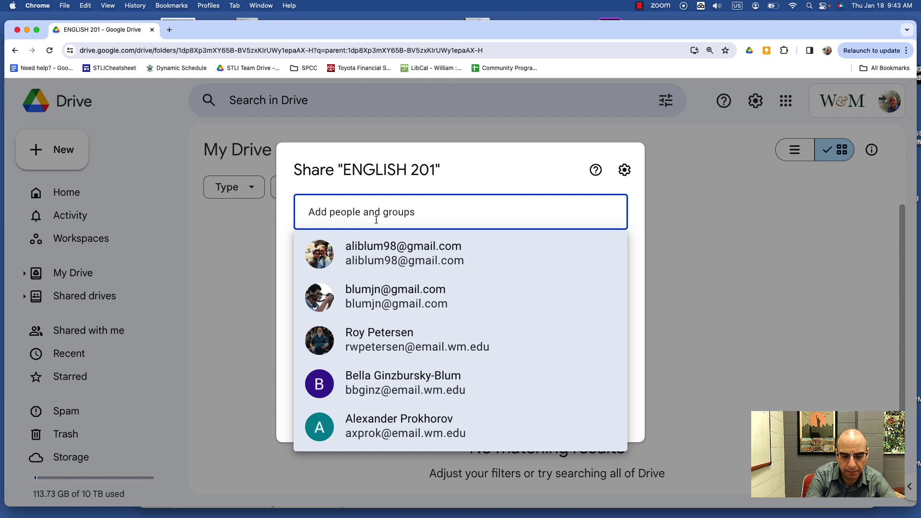
pyautogui.press('super+a')
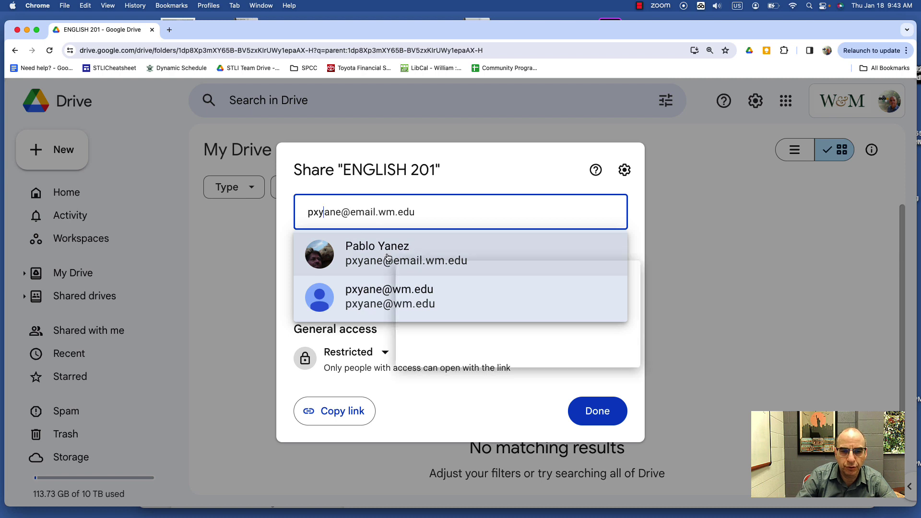
pyautogui.moveTo(388, 258)
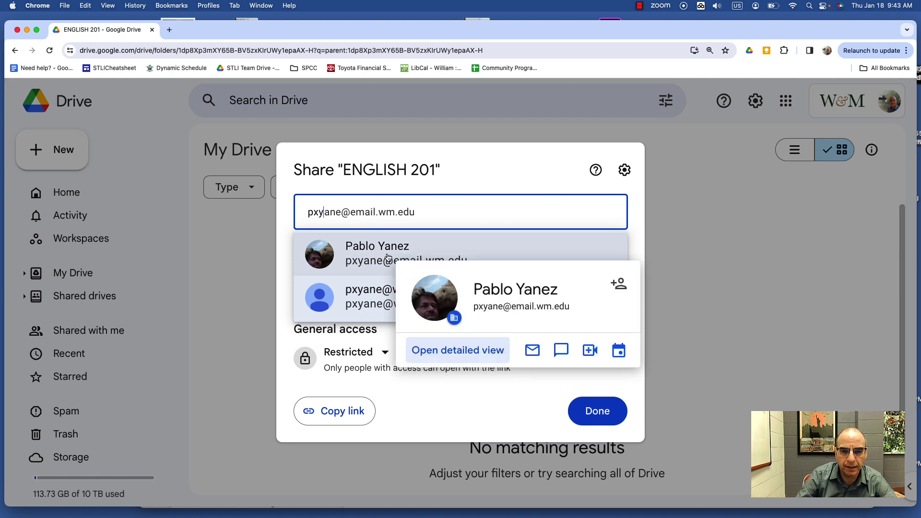
pyautogui.click(388, 257)
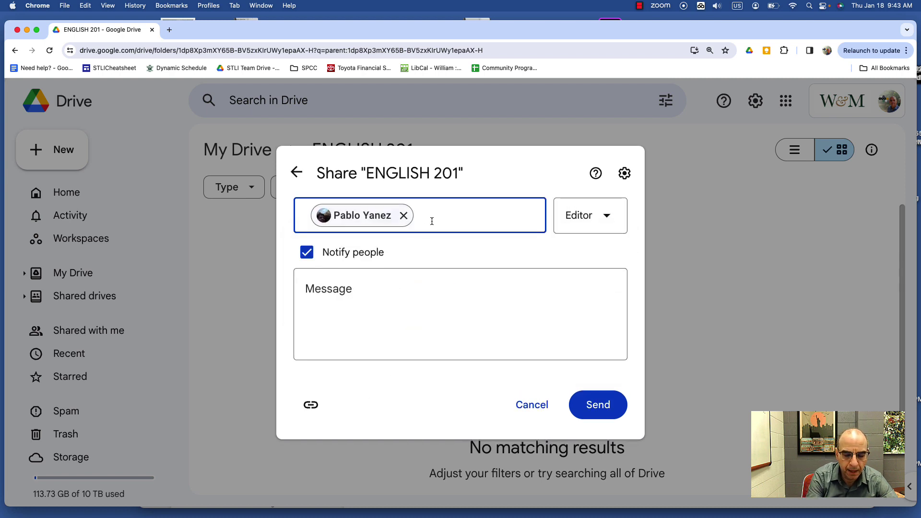
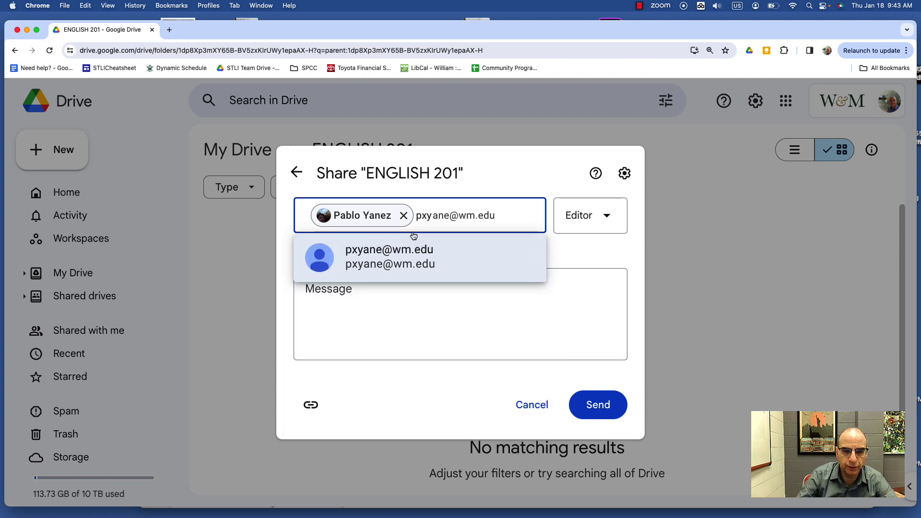
# Add the student's second e-mail address, then back out to the main Share view
pyautogui.click(390, 258)
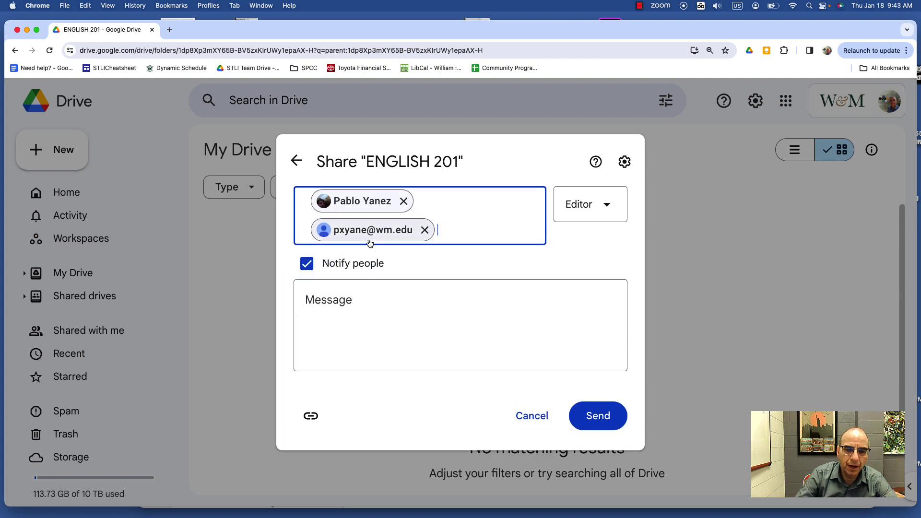
pyautogui.moveTo(366, 210)
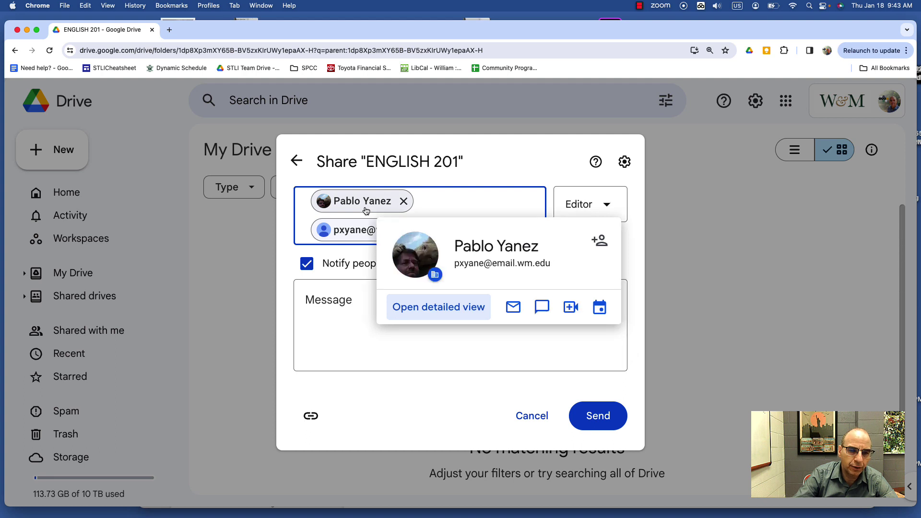
pyautogui.moveTo(360, 232)
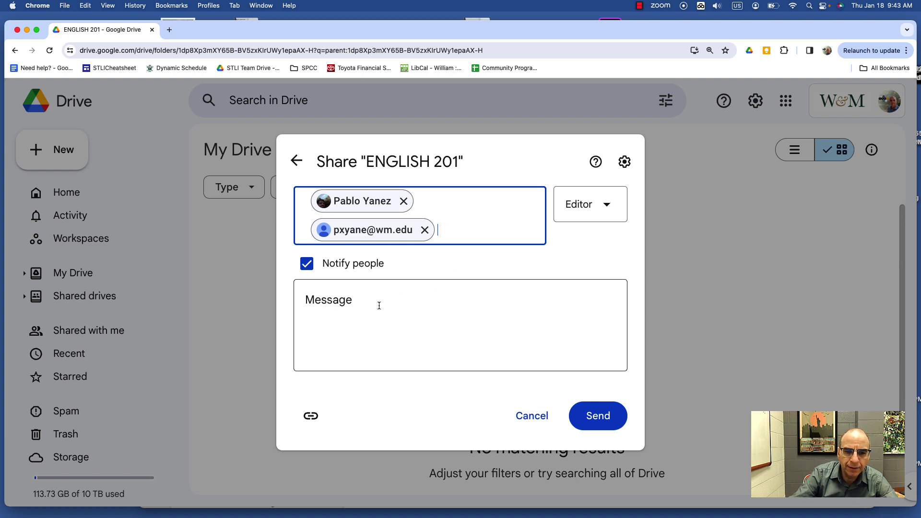
pyautogui.click(350, 303)
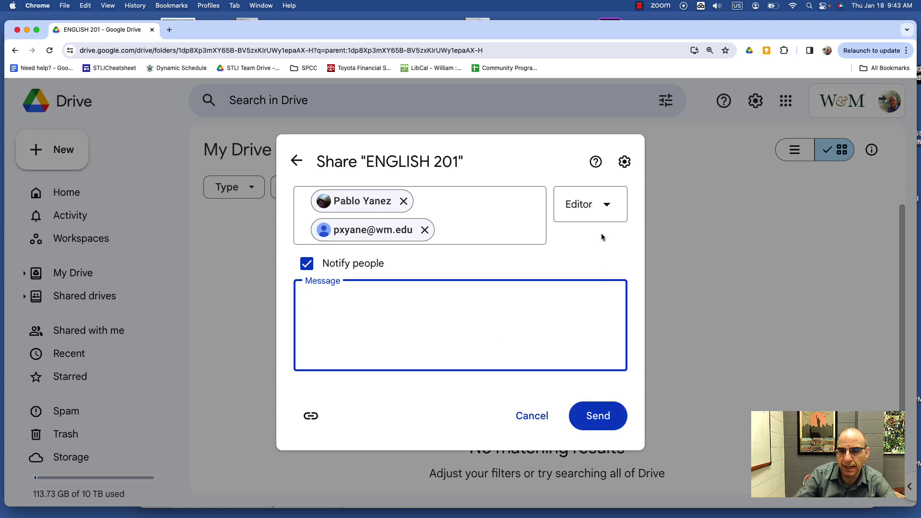
pyautogui.click(296, 161)
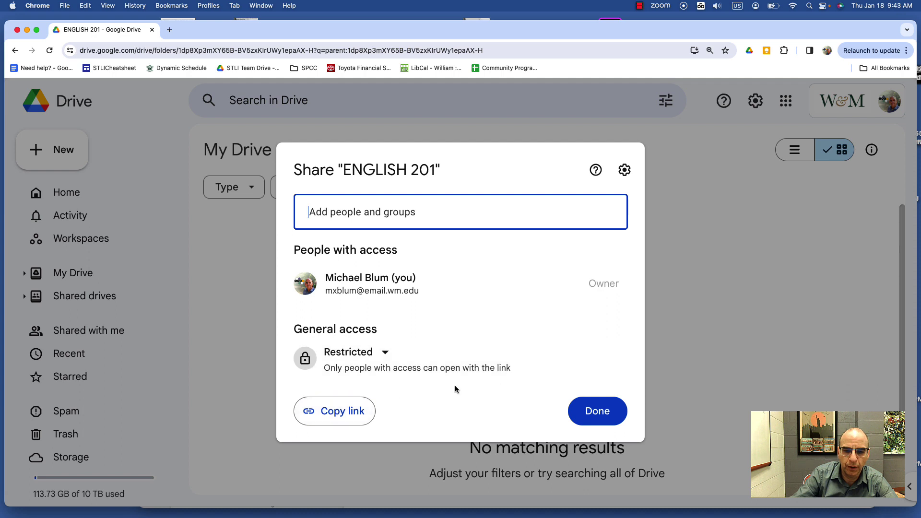
# Close sharing and create a subfolder in ENGLISH 201 named with the student's username
pyautogui.click(717, 305)
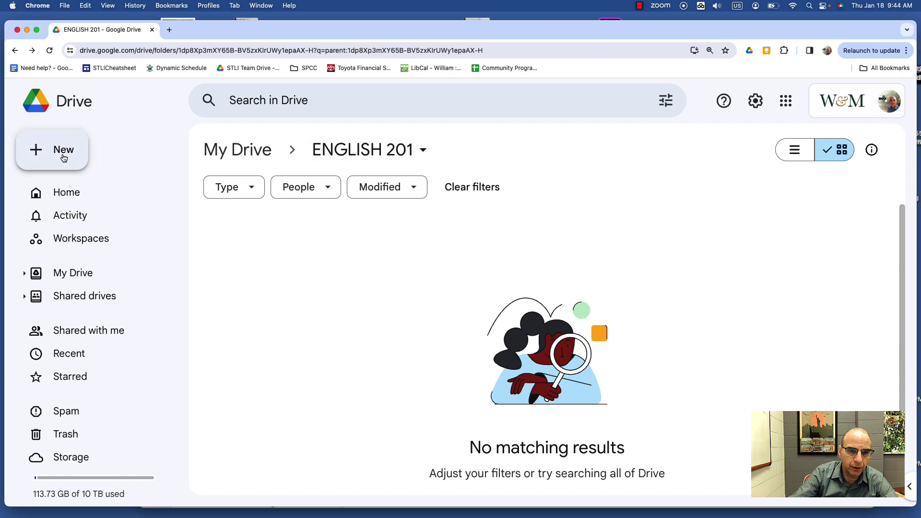
pyautogui.click(423, 151)
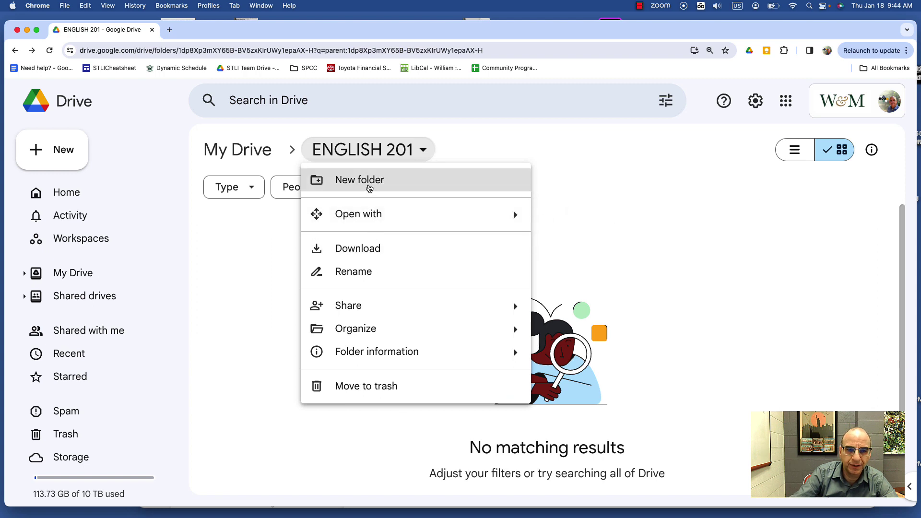
pyautogui.click(369, 187)
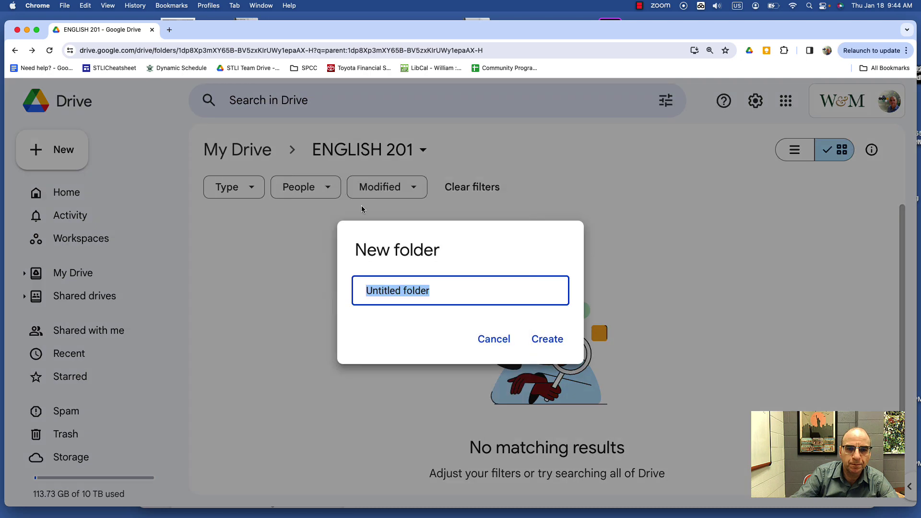
pyautogui.write('Pablo')
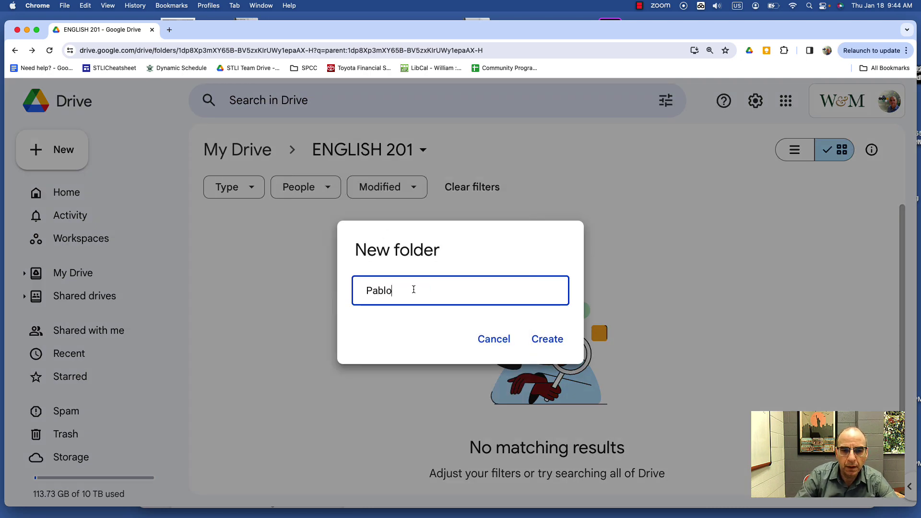
pyautogui.moveTo(403, 291); pyautogui.dragTo(349, 291)
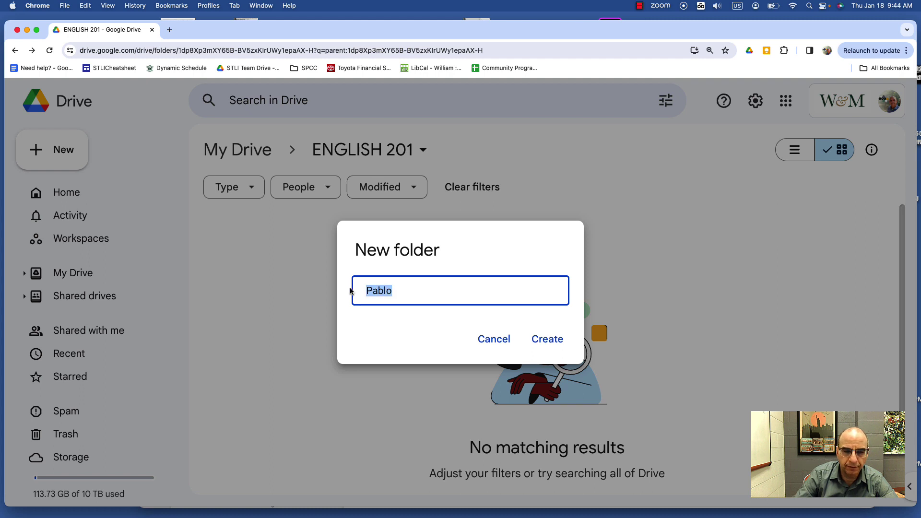
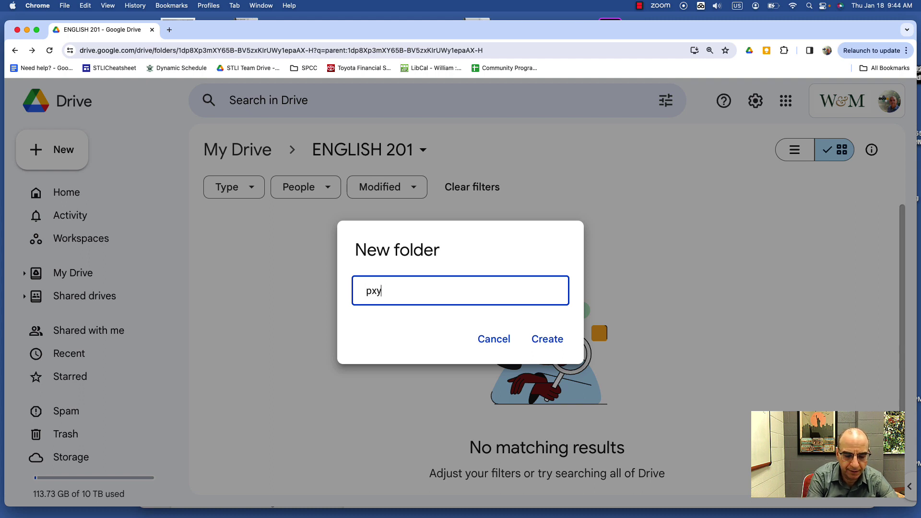
pyautogui.click(547, 339)
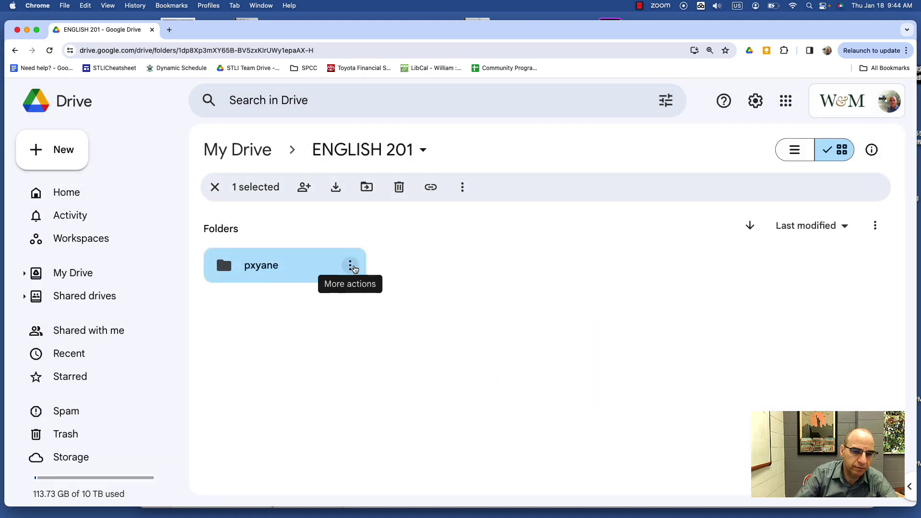
pyautogui.click(352, 266)
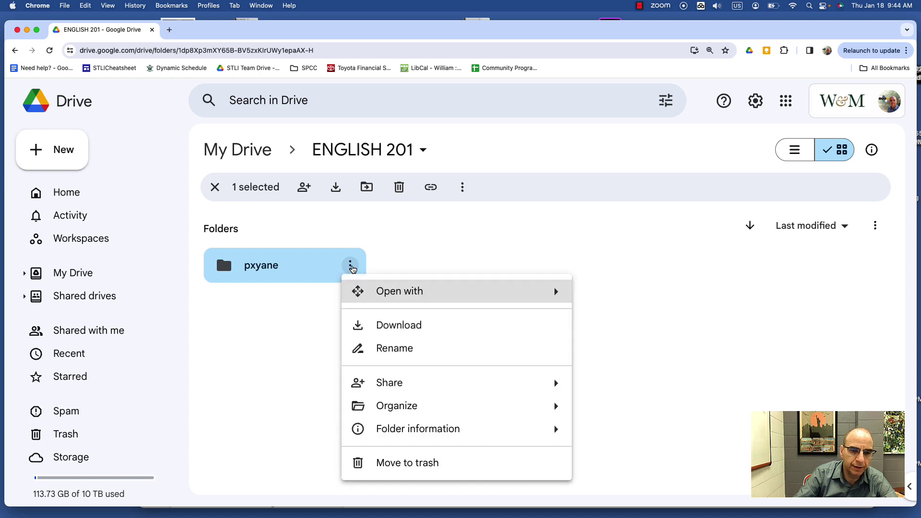
# Set the student subfolder's general access to William & Mary as Viewer
pyautogui.moveTo(409, 387)
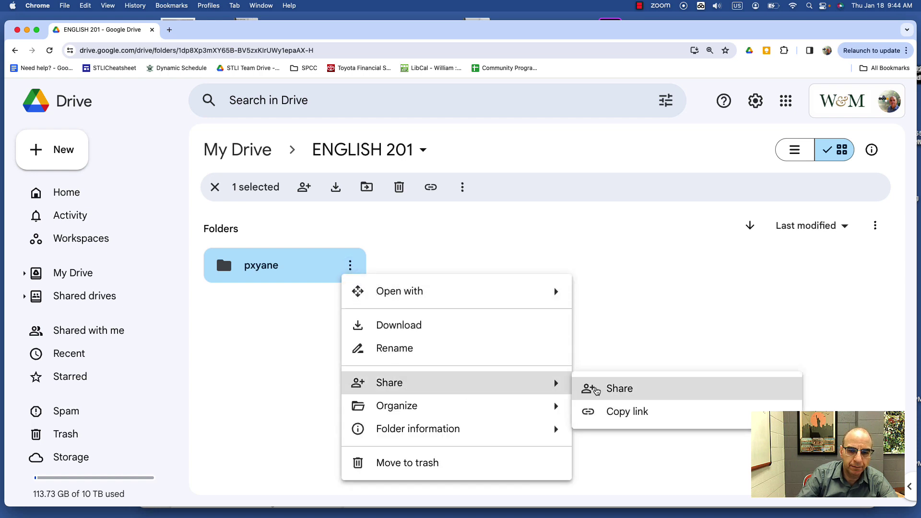
pyautogui.click(622, 389)
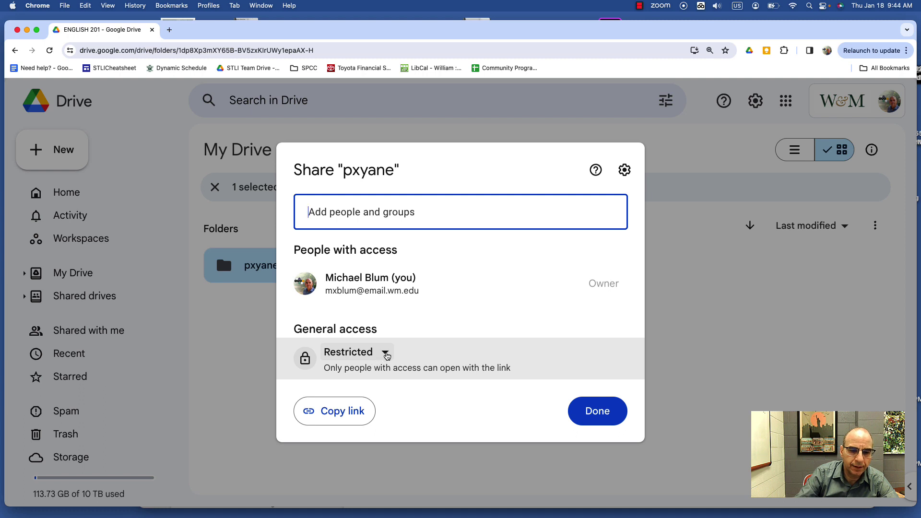
pyautogui.click(385, 355)
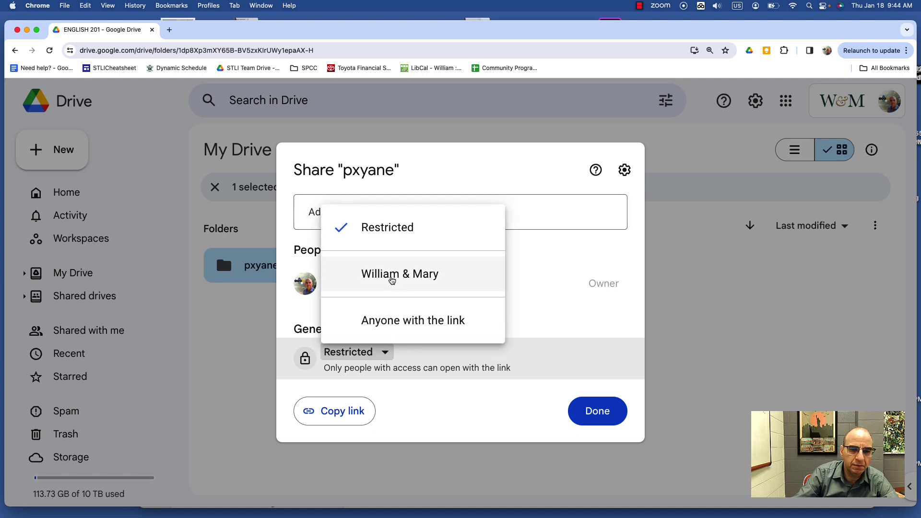
pyautogui.click(392, 275)
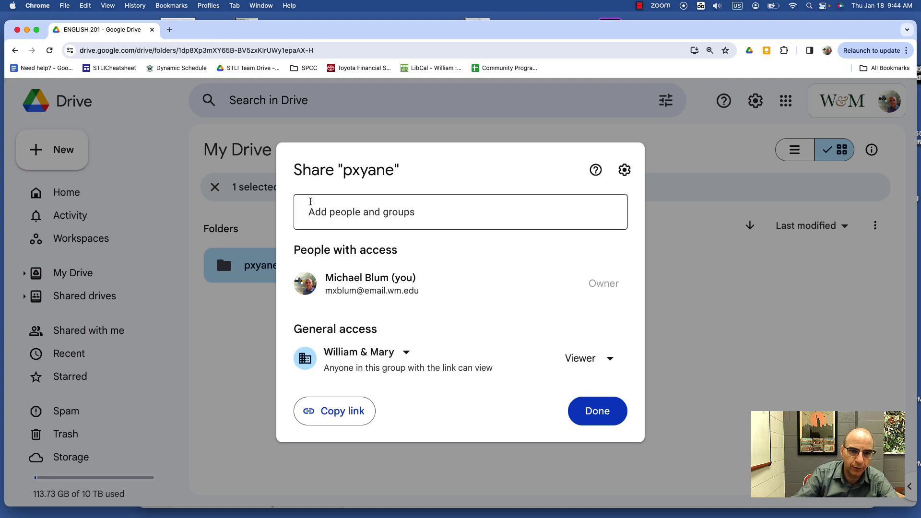
# Start inviting the student to the subfolder, then discard the unsent invitation
pyautogui.click(369, 217)
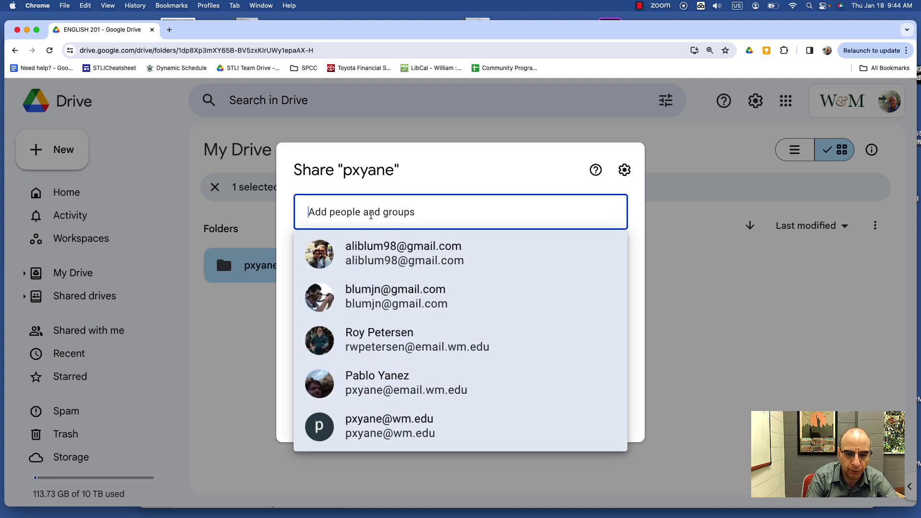
pyautogui.click(561, 383)
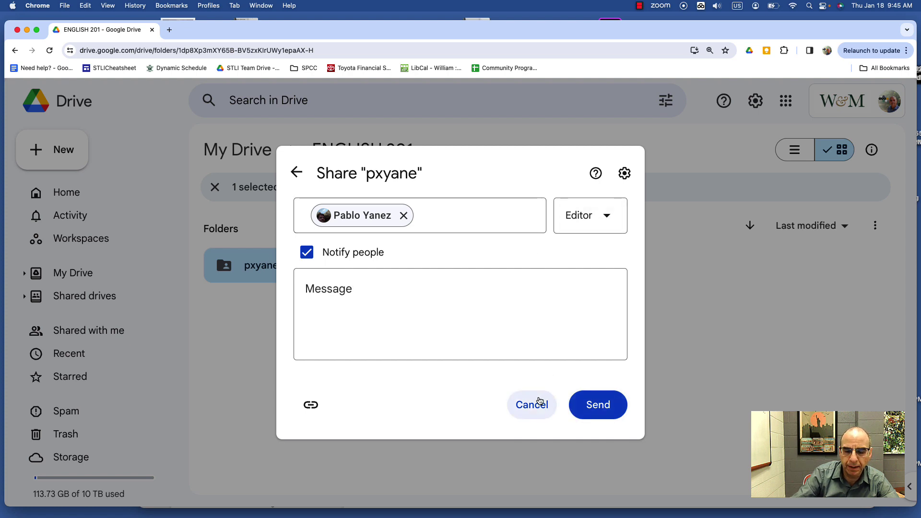
pyautogui.click(674, 345)
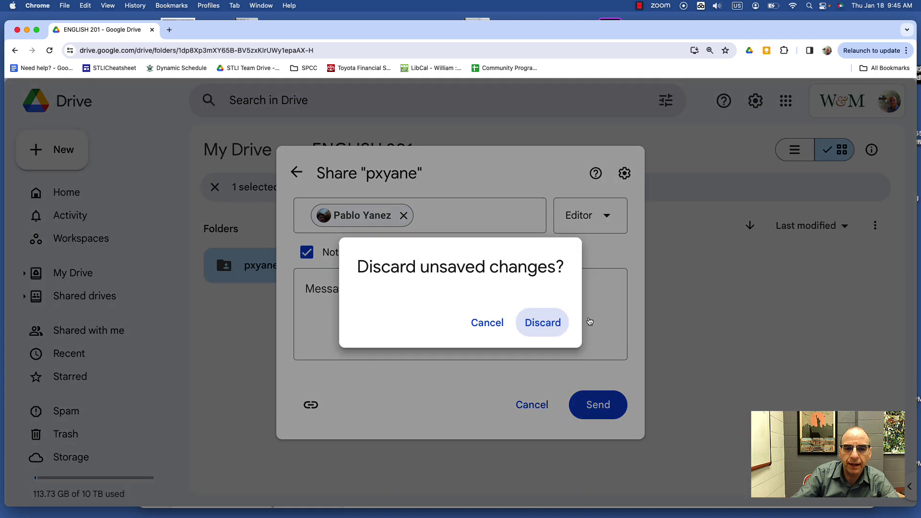
pyautogui.click(526, 322)
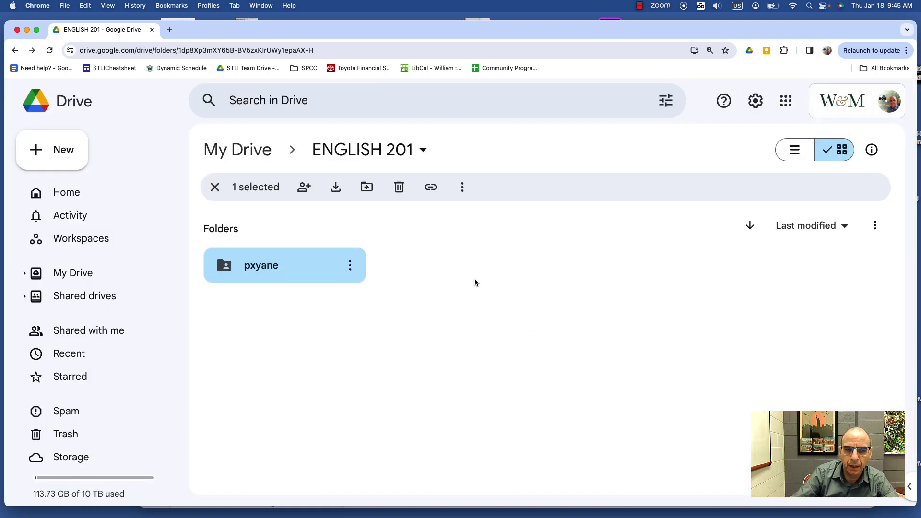
# Set ENGLISH 201's general access to anyone at William & Mary
pyautogui.click(425, 153)
pyautogui.moveTo(351, 302)
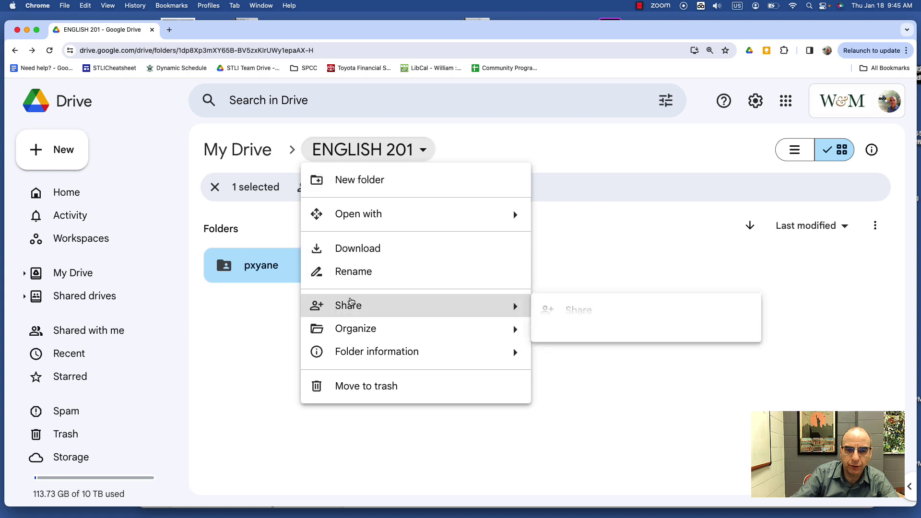
pyautogui.click(580, 312)
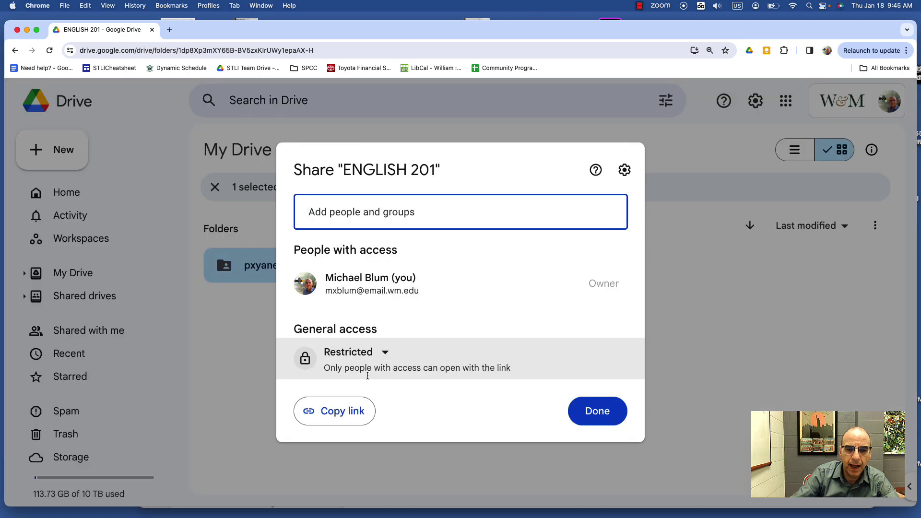
pyautogui.click(385, 353)
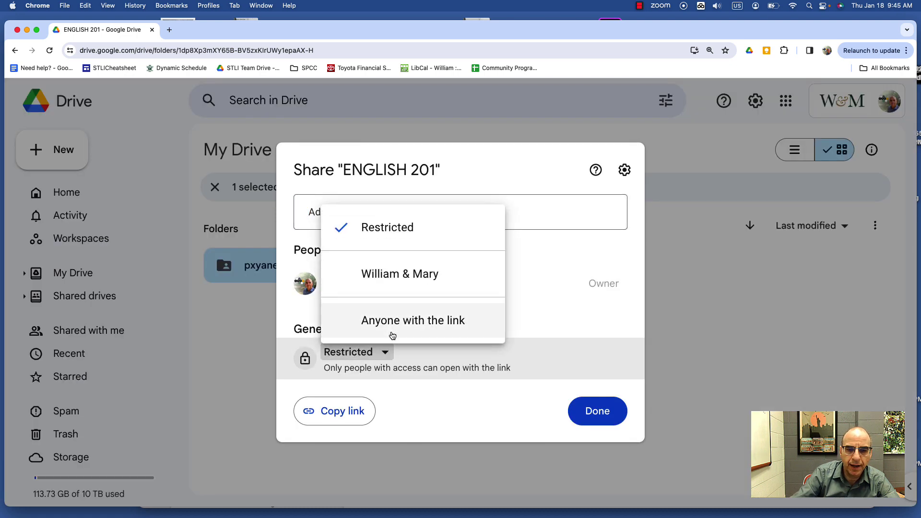
pyautogui.click(398, 287)
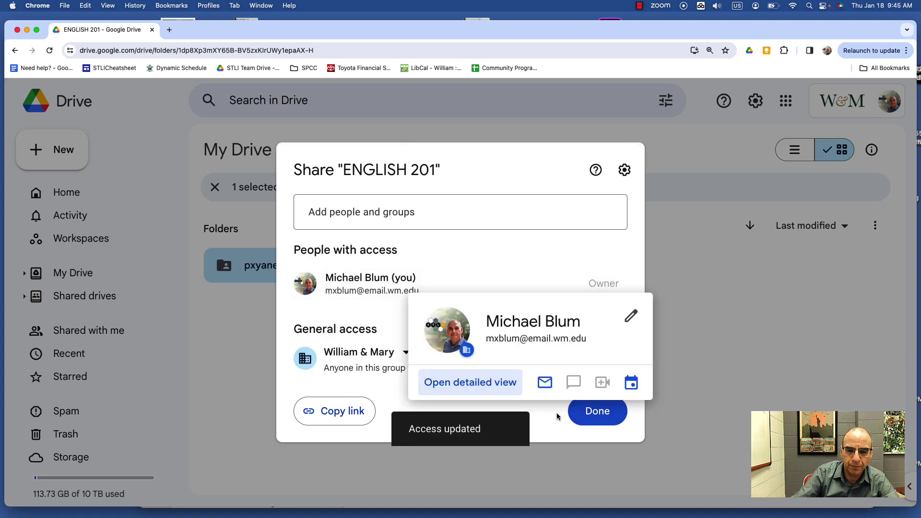
pyautogui.click(598, 411)
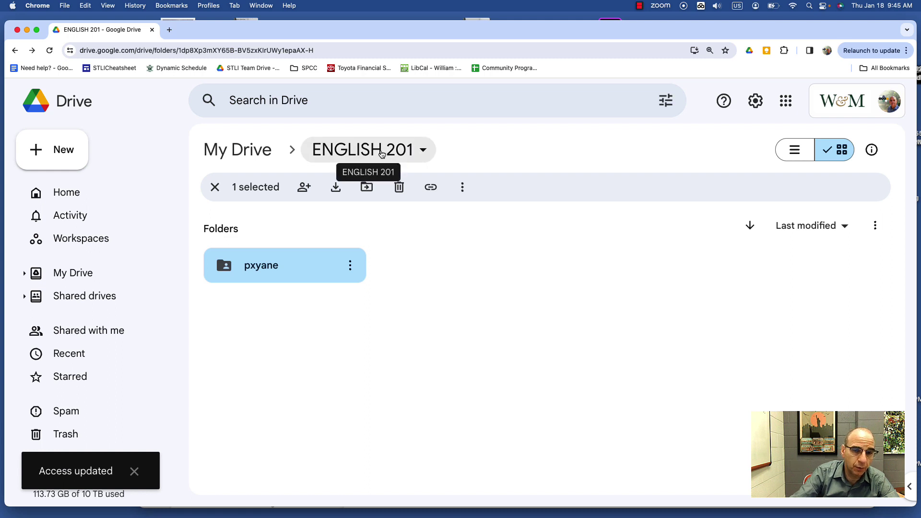
# Copy the ENGLISH 201 folder's link and open a new browser tab
pyautogui.click(425, 152)
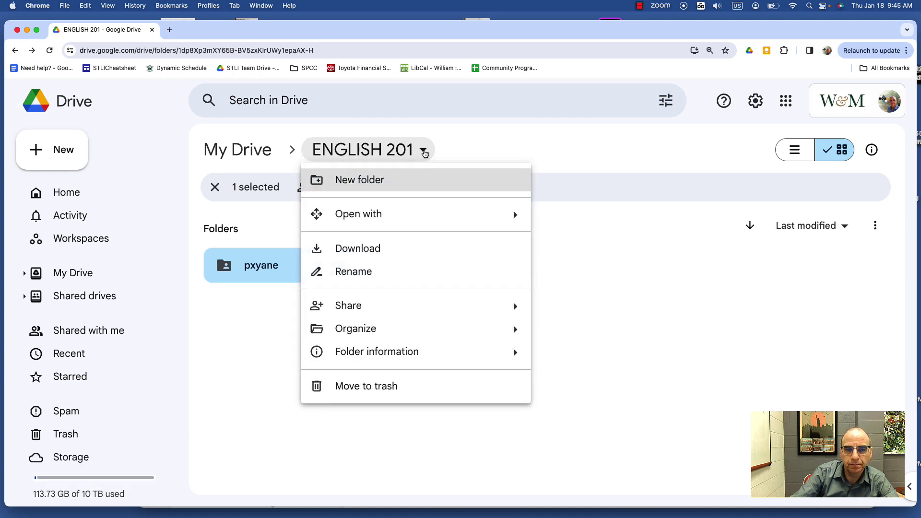
pyautogui.moveTo(370, 310)
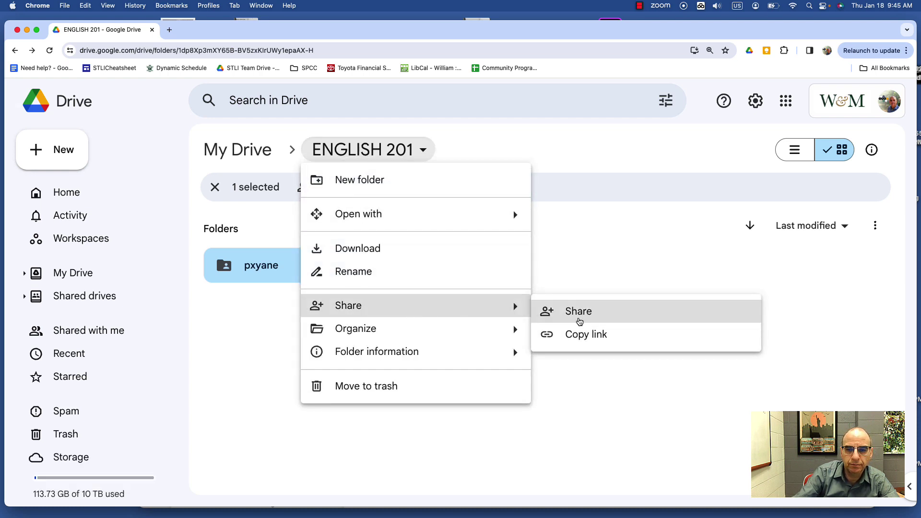
pyautogui.click(585, 335)
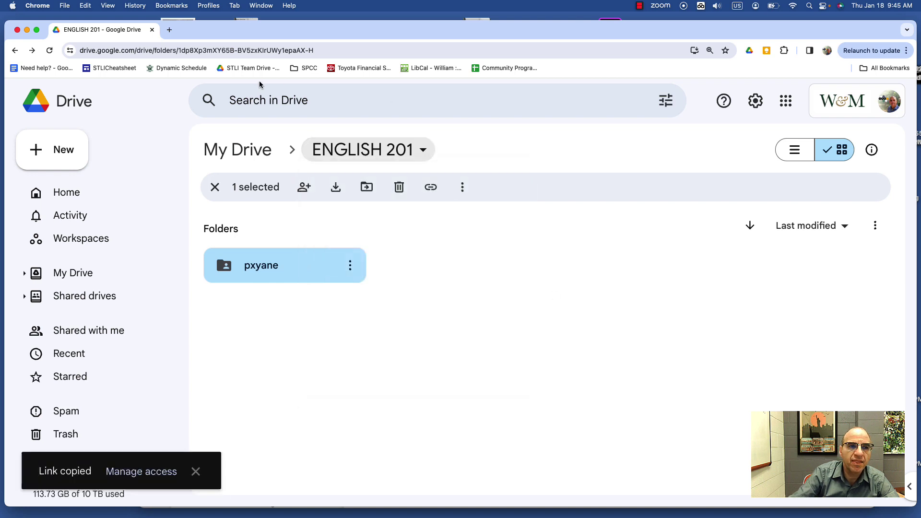
pyautogui.click(169, 29)
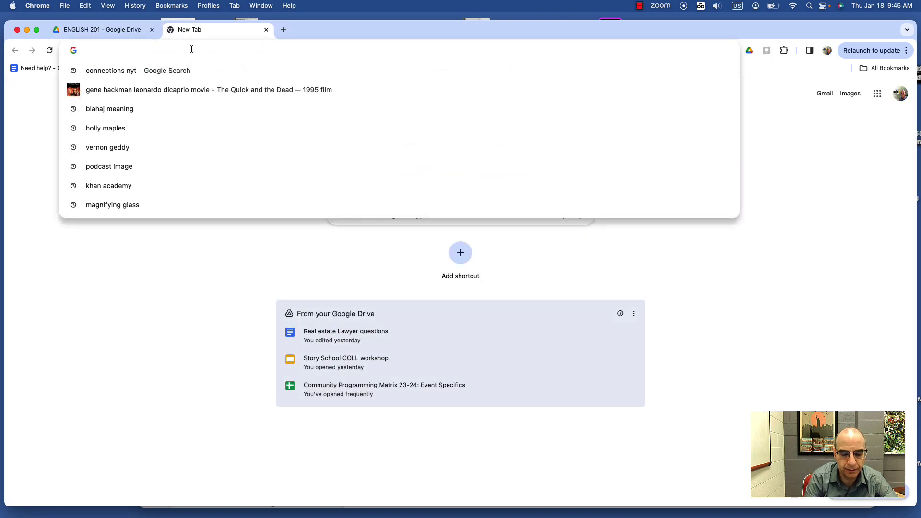
# Go to blackboard.wm.edu and sign in through W&M Login
pyautogui.write('blackboard.wm.edu')
pyautogui.press('Return')
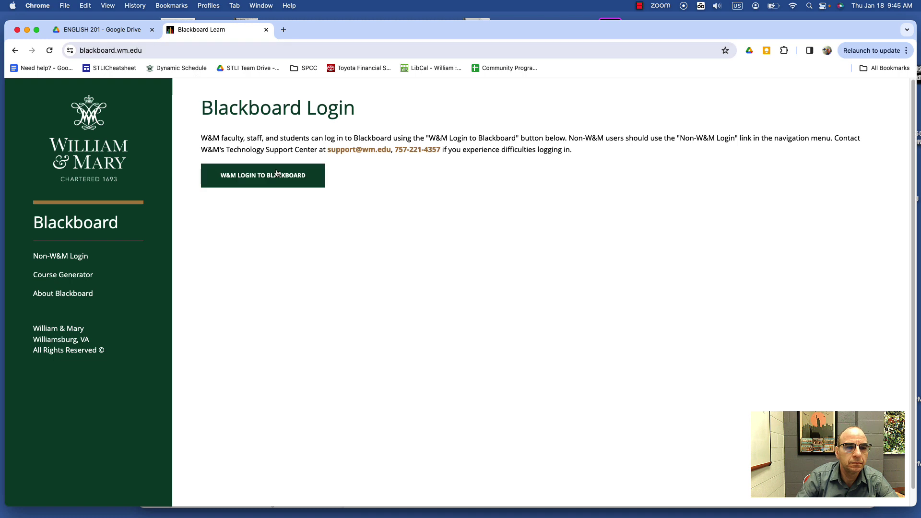
pyautogui.click(276, 170)
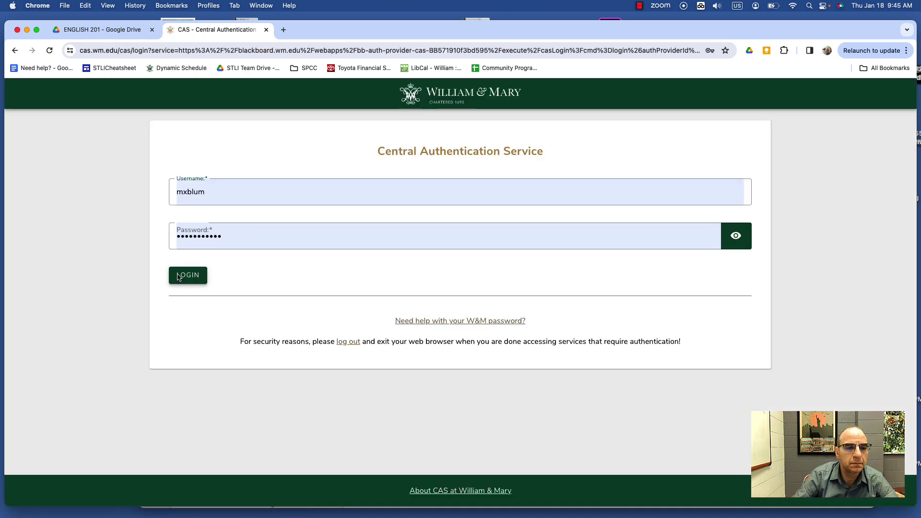
pyautogui.click(188, 275)
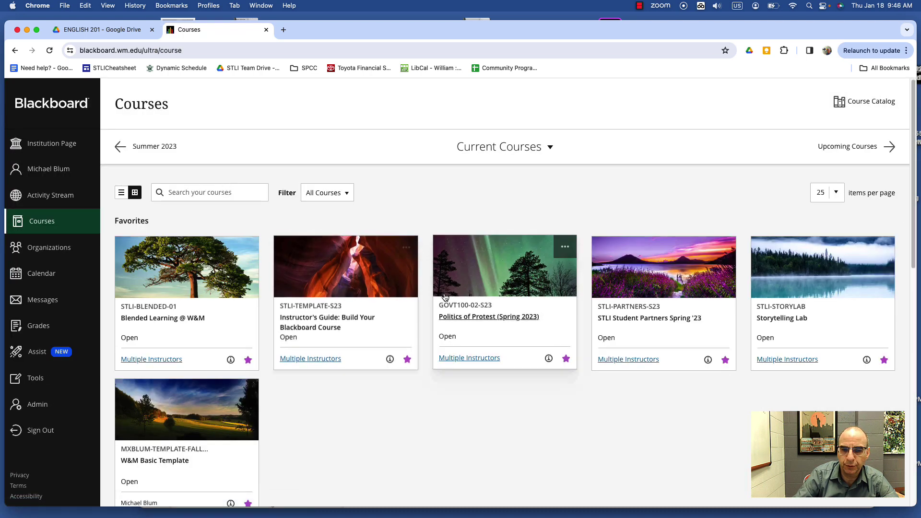
# Open the STLI Student Partners Spring '23 course and show the add-menu-item choices
pyautogui.click(633, 278)
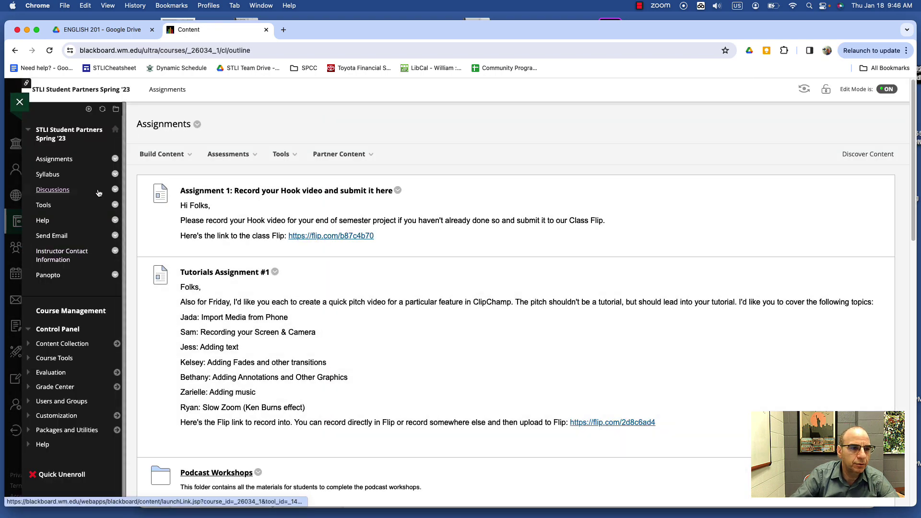
pyautogui.click(48, 275)
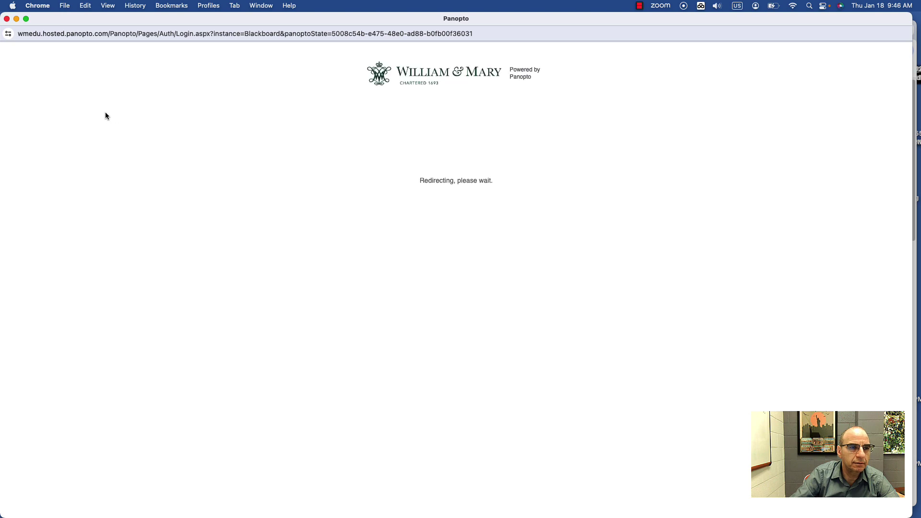
pyautogui.click(7, 18)
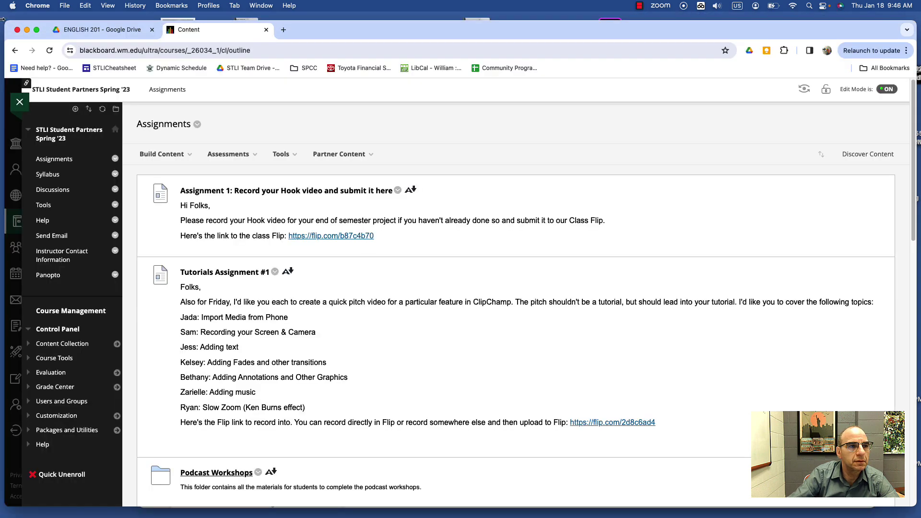
pyautogui.click(75, 108)
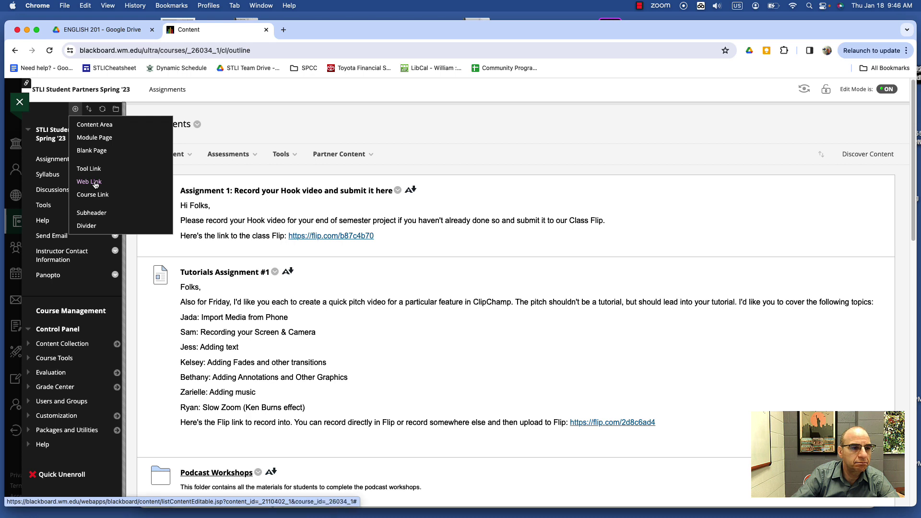
# Add a student-visible 'Google Drive for Student Work' web link with the pasted Drive URL, then test it
pyautogui.click(95, 184)
pyautogui.click(99, 154)
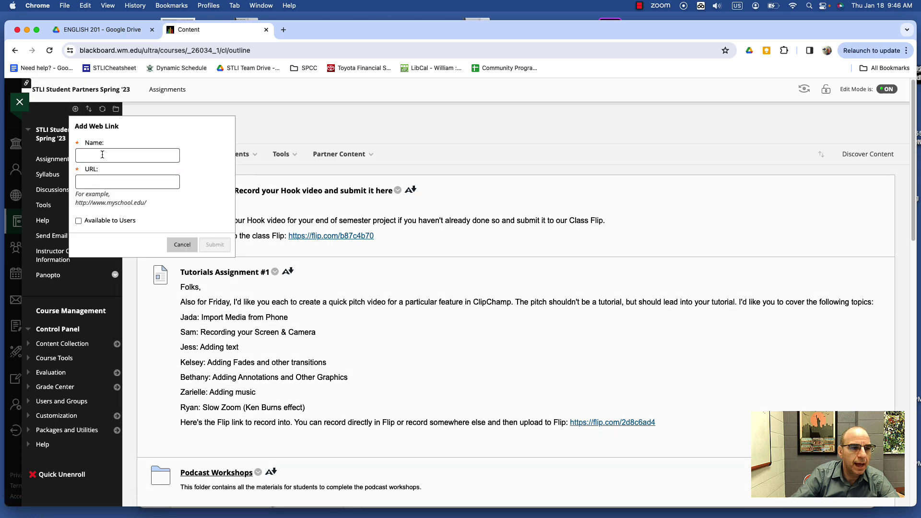
pyautogui.click(102, 154)
pyautogui.write('Google Drive for Student Work')
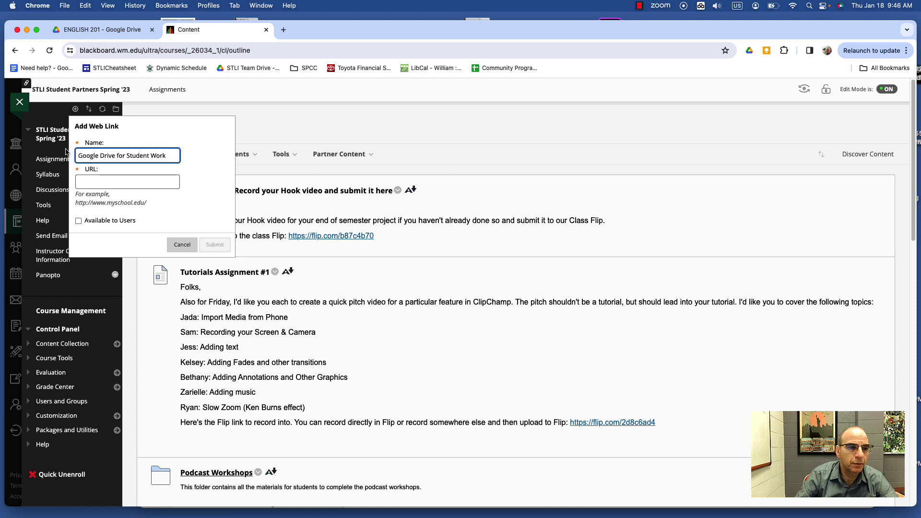
pyautogui.click(100, 183)
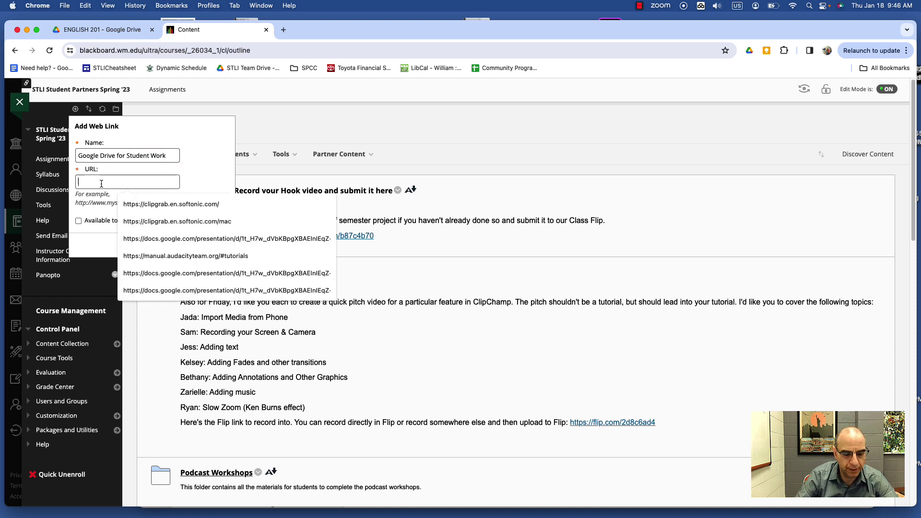
pyautogui.press('super+v')
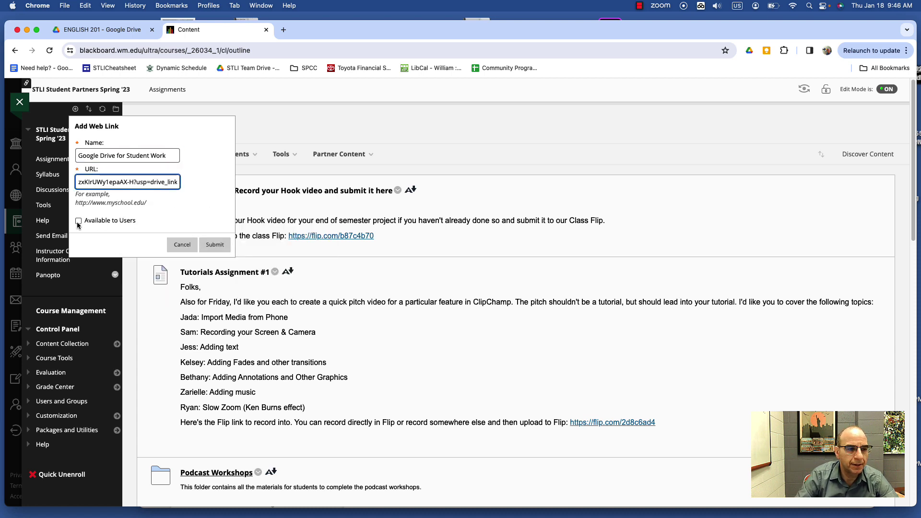
pyautogui.click(78, 221)
pyautogui.click(208, 249)
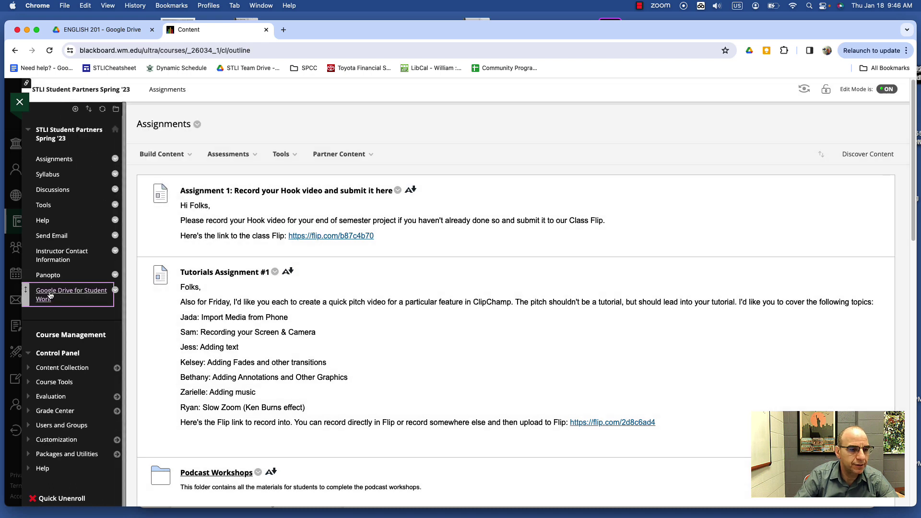
pyautogui.click(50, 294)
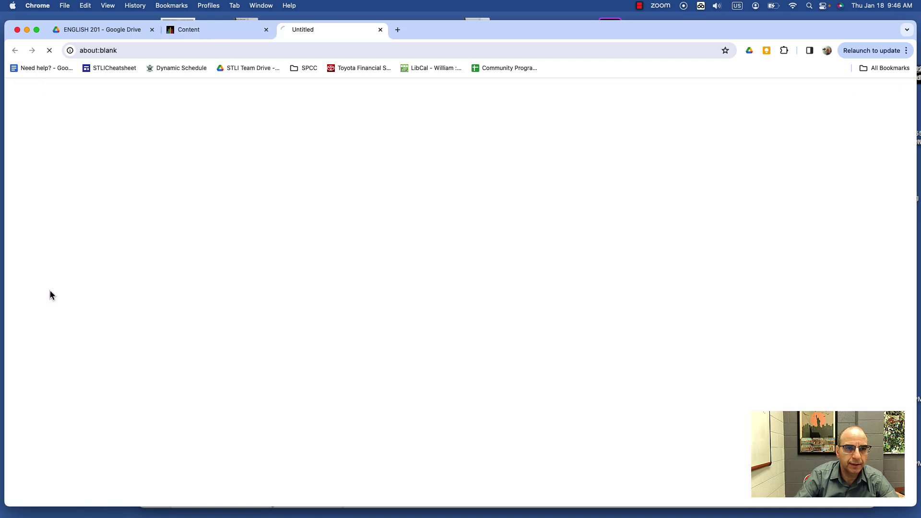